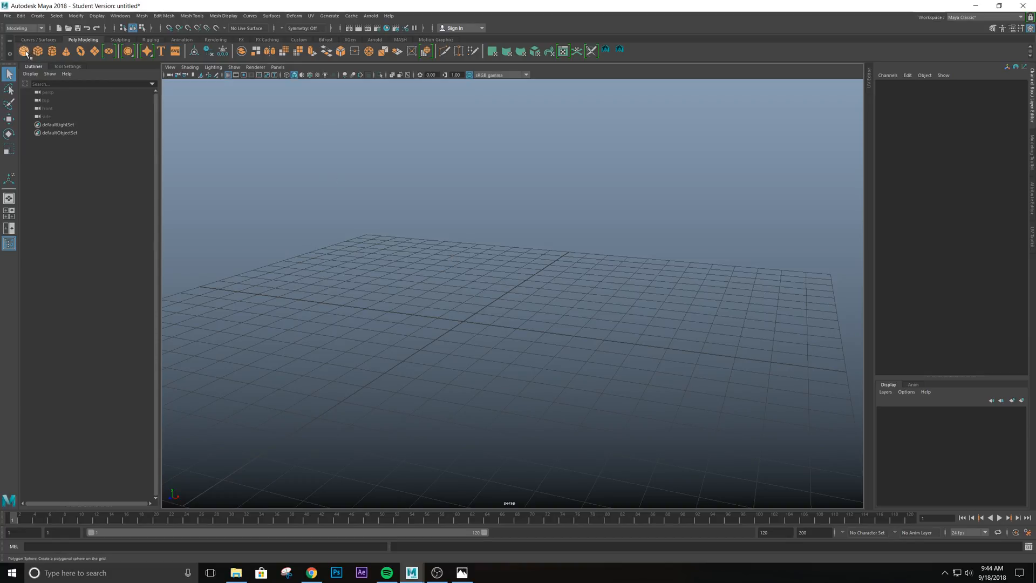
- Create a polygon sphere at the centre of the grid
click(23, 51)
alt+drag(532, 296, 427, 232)
alt+right_drag(428, 232, 516, 243)
alt+middle_drag(515, 243, 632, 296)
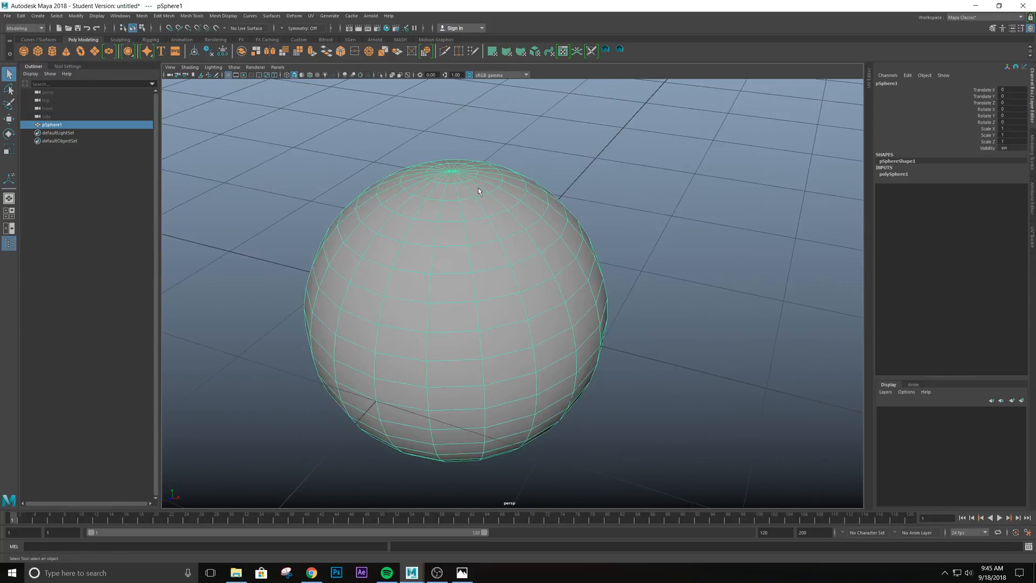
mouse_move(460, 305)
alt+mouse_down()
mouse_move(455, 229)
mouse_move(441, 299)
mouse_move(461, 304)
alt+mouse_up()
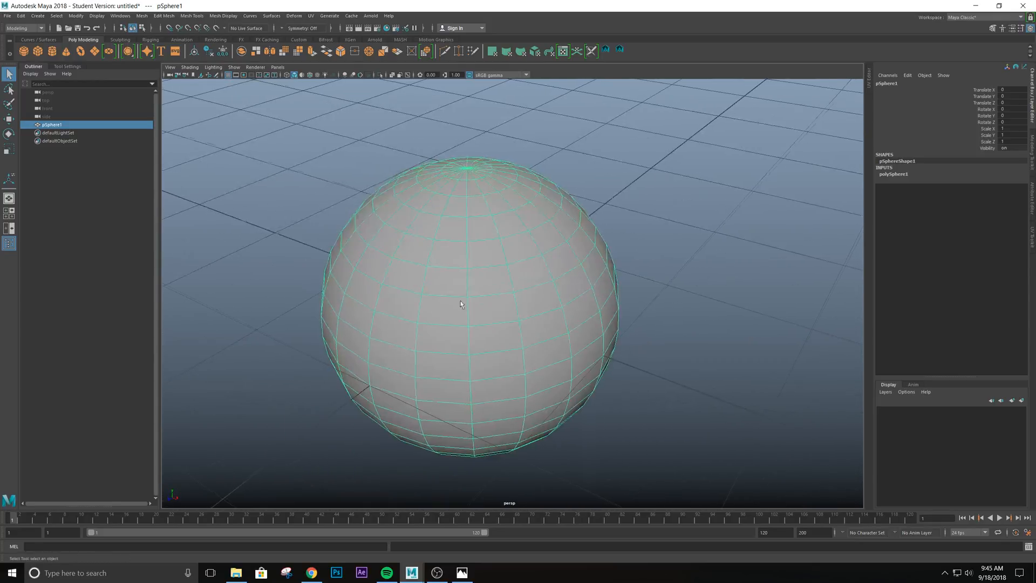
- Try inserting a vertical edge loop on the sphere, undo it, and return to object selection
shift+right_drag(520, 279, 481, 287)
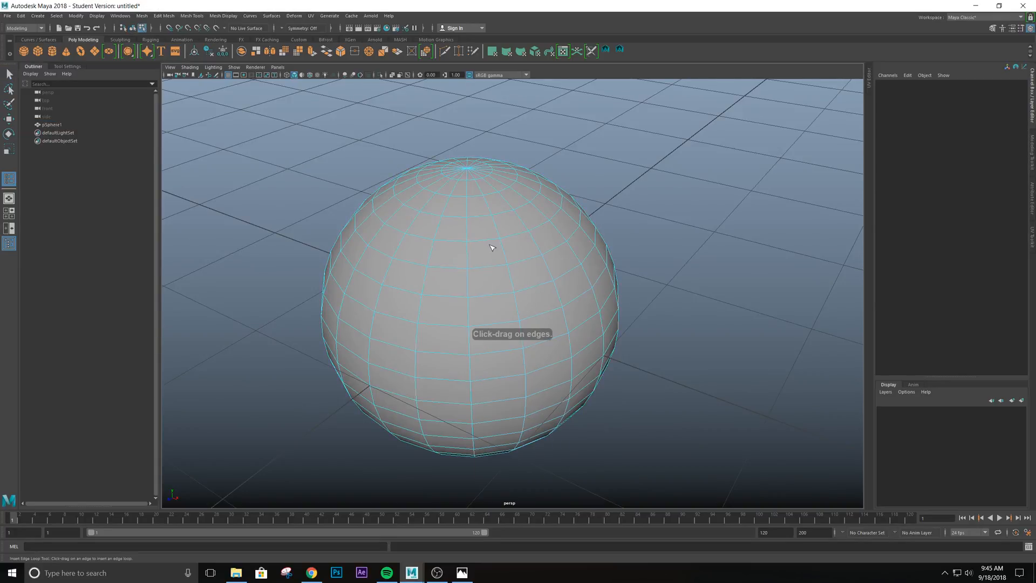
drag(478, 199, 474, 201)
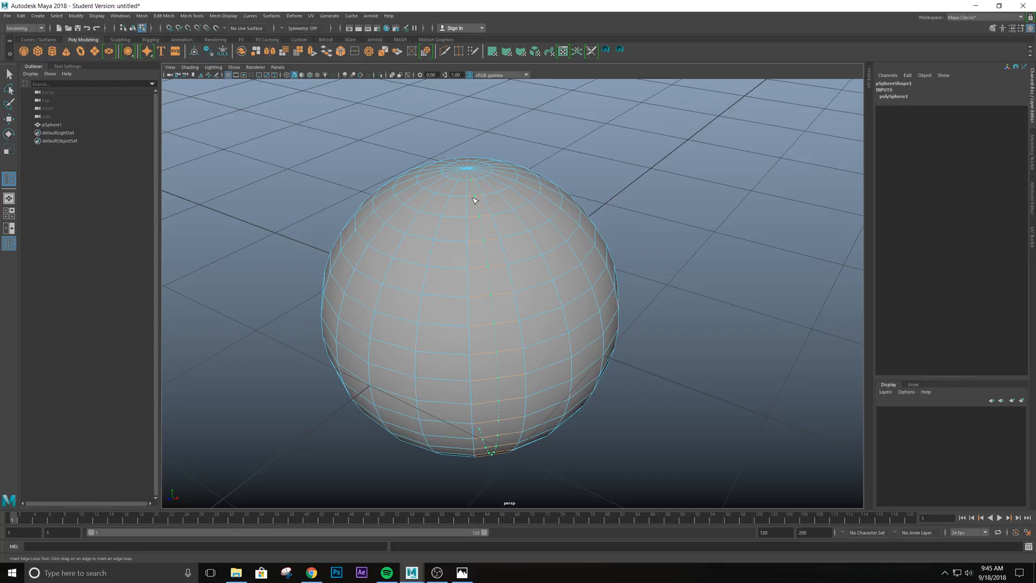
drag(474, 201, 474, 201)
scroll(481, 207, up, 3)
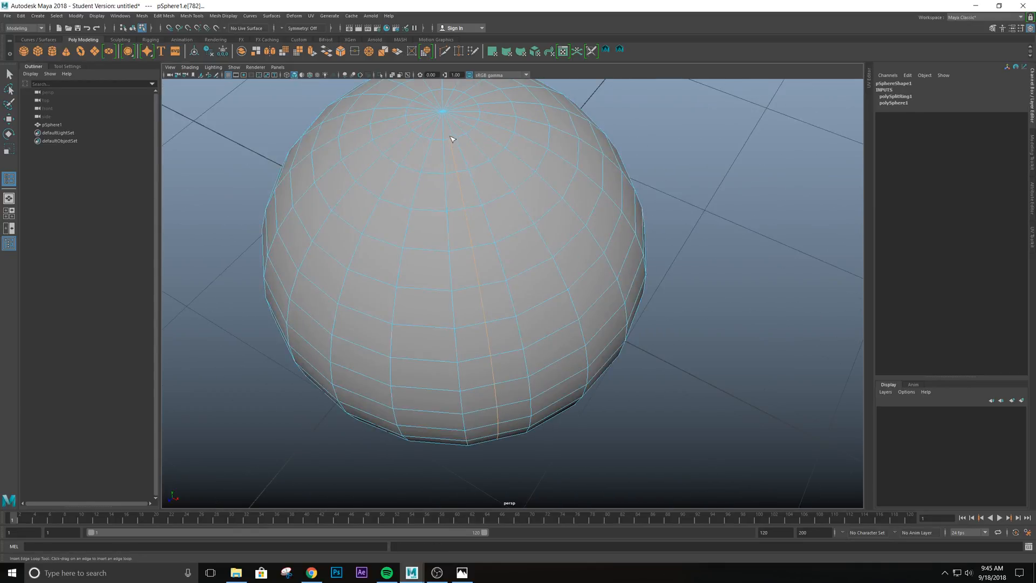
alt+drag(448, 135, 523, 324)
key(ctrl+z)
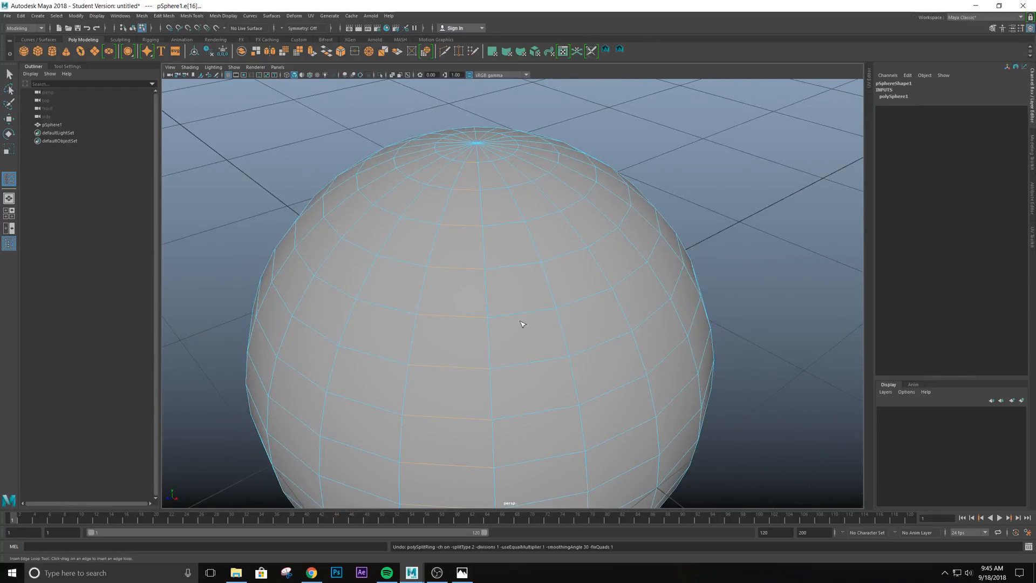
right_drag(491, 296, 537, 286)
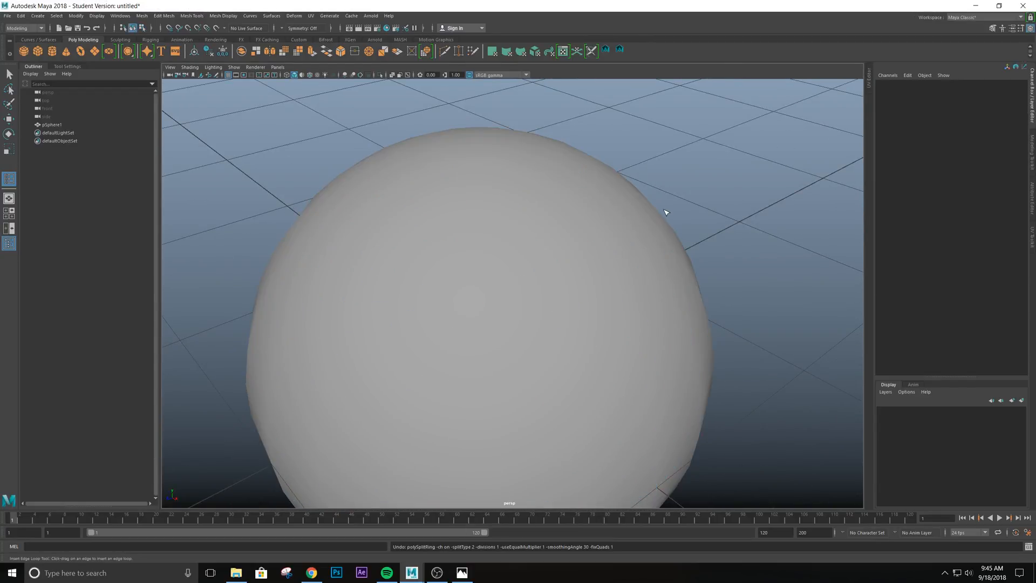
key(q)
- Select the sphere and move it along the X axis to a Translate X of about -2.6
click(645, 255)
scroll(692, 283, down, 4)
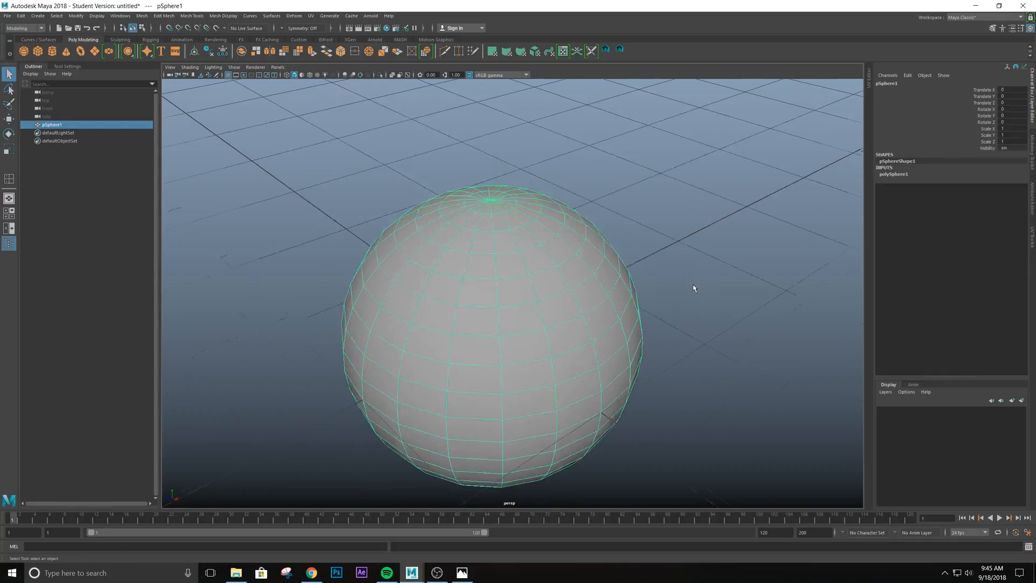
mouse_move(554, 277)
alt+mouse_down()
mouse_move(539, 280)
mouse_move(566, 274)
mouse_move(555, 266)
alt+mouse_up()
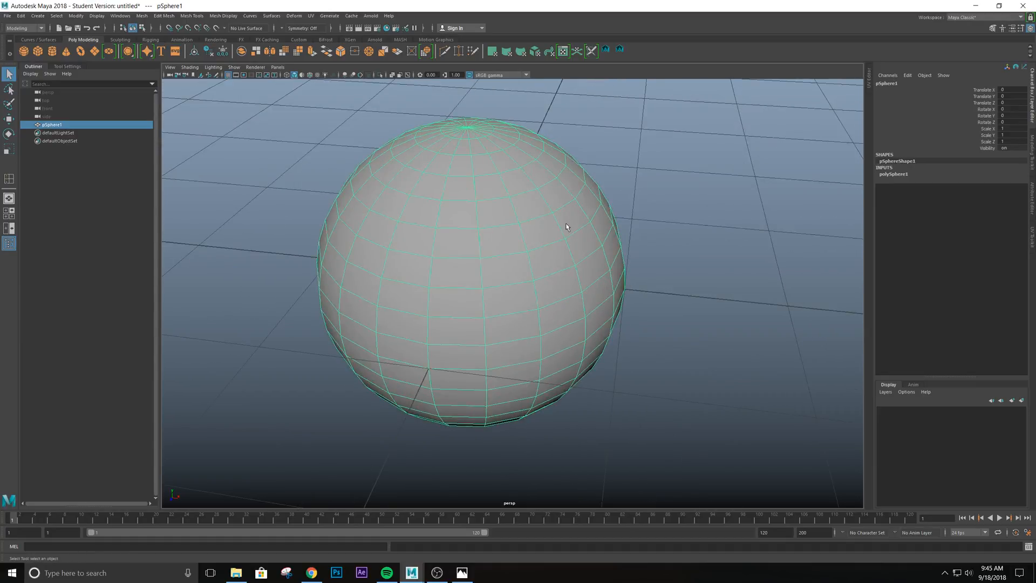
key(w)
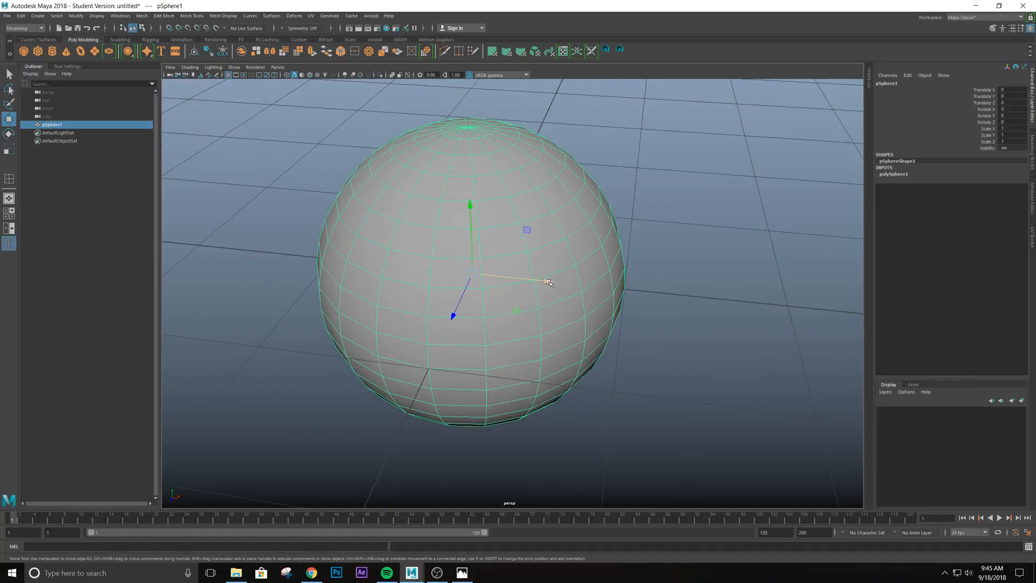
drag(547, 280, 267, 249)
scroll(412, 263, down, 3)
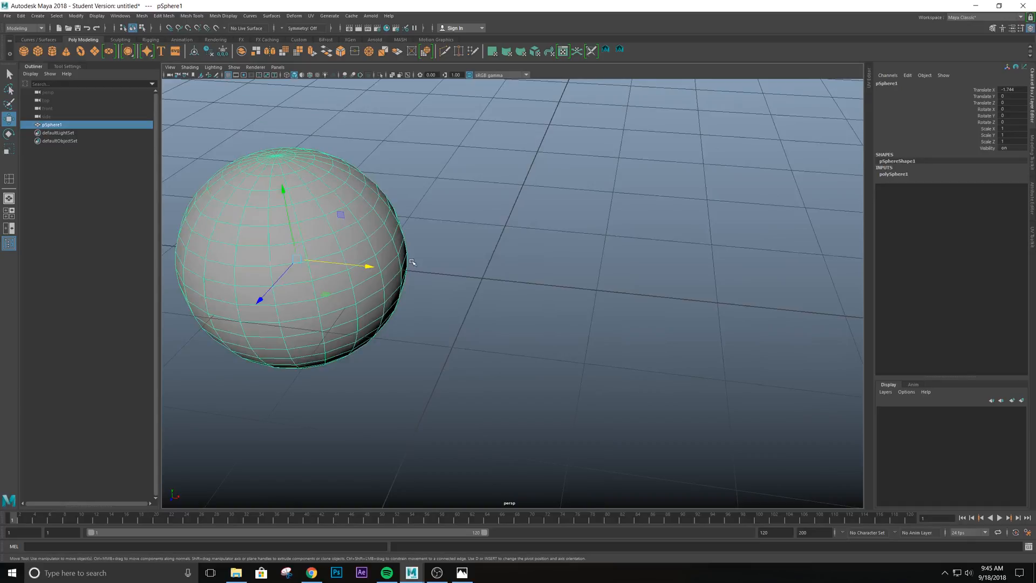
alt+middle_drag(414, 237, 516, 232)
alt+drag(516, 232, 515, 219)
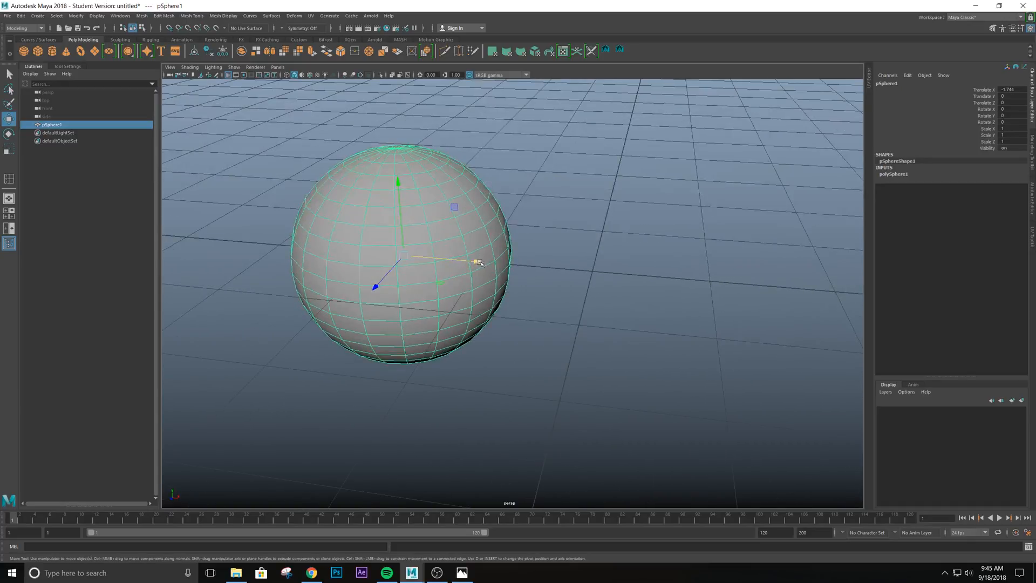
drag(481, 260, 427, 238)
alt+middle_drag(577, 305, 555, 345)
scroll(555, 342, down, 3)
alt+drag(555, 340, 509, 299)
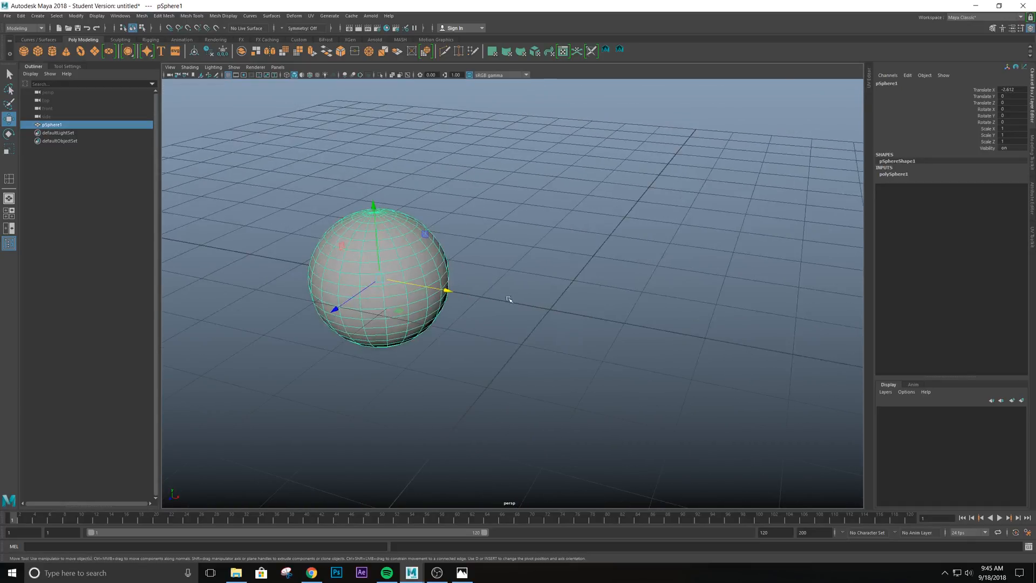
- Create a polygon cube at the grid origin beside the sphere
click(38, 51)
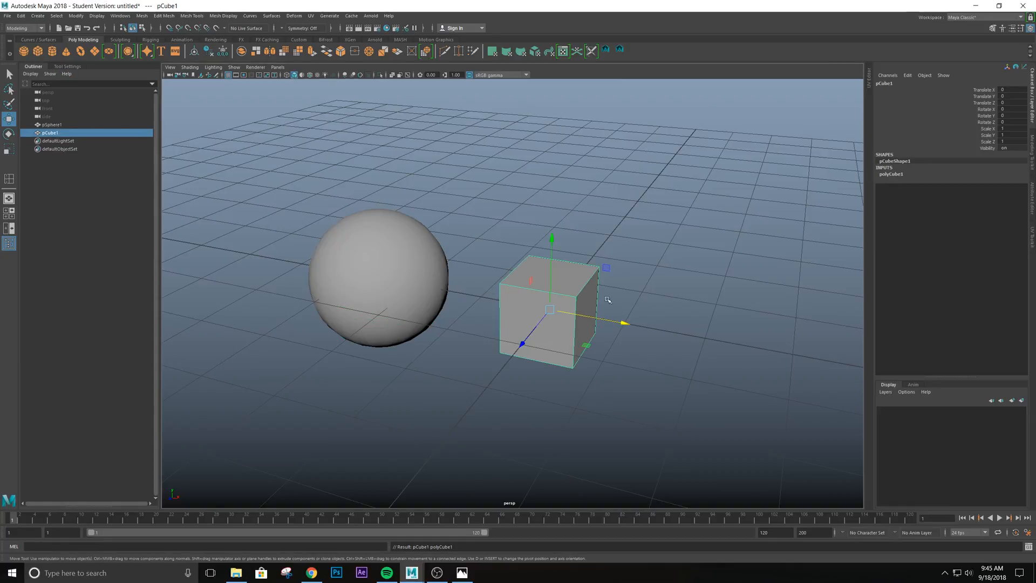
alt+drag(576, 311, 531, 302)
- Preview the cube with smooth mesh display, restore its unsmoothed display, and examine its faces
key(3)
scroll(613, 313, up, 5)
alt+drag(483, 278, 523, 294)
key(1)
scroll(655, 329, down, 3)
scroll(647, 331, up, 3)
alt+drag(627, 335, 686, 204)
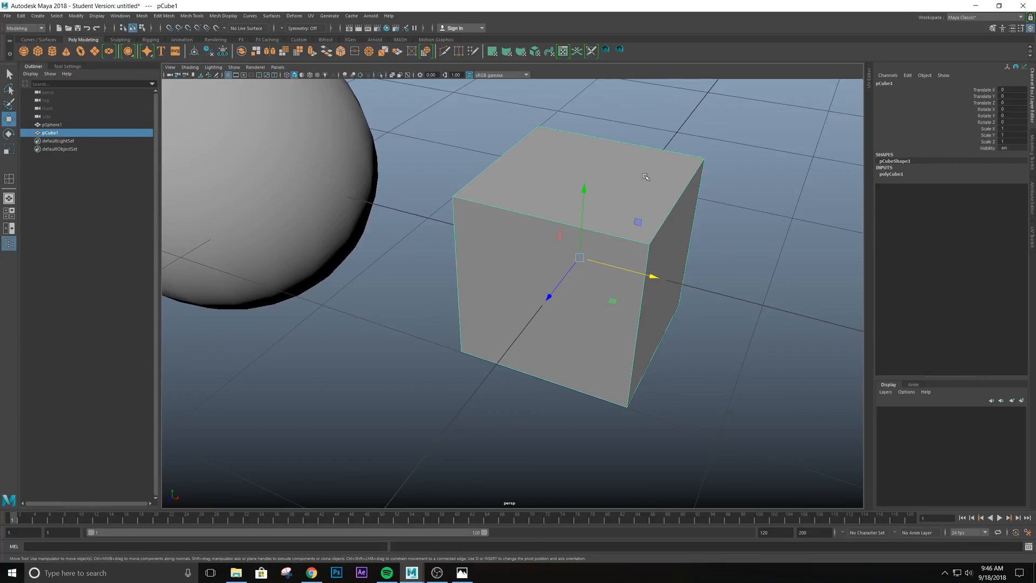
alt+drag(645, 176, 525, 141)
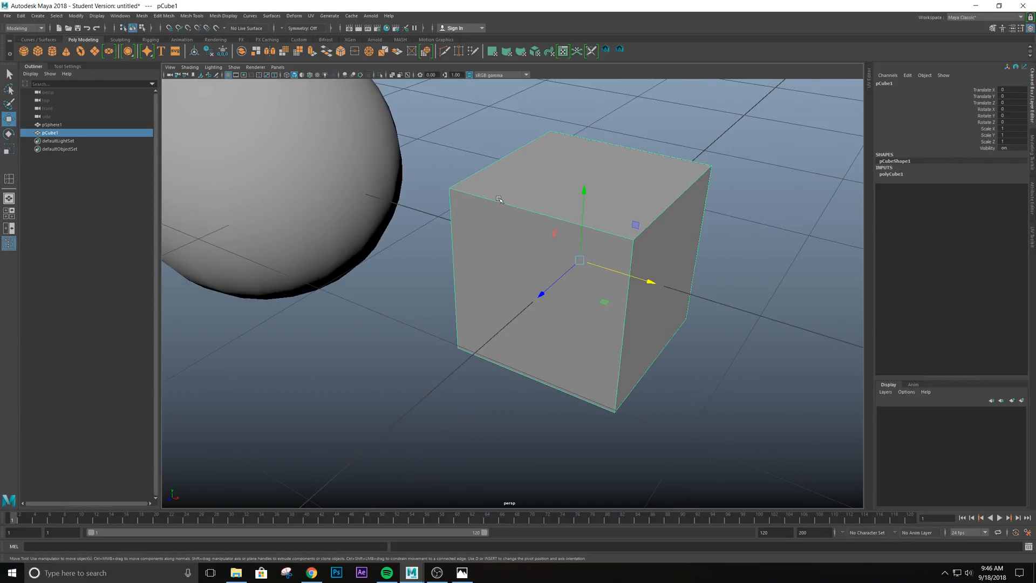
alt+drag(717, 245, 642, 249)
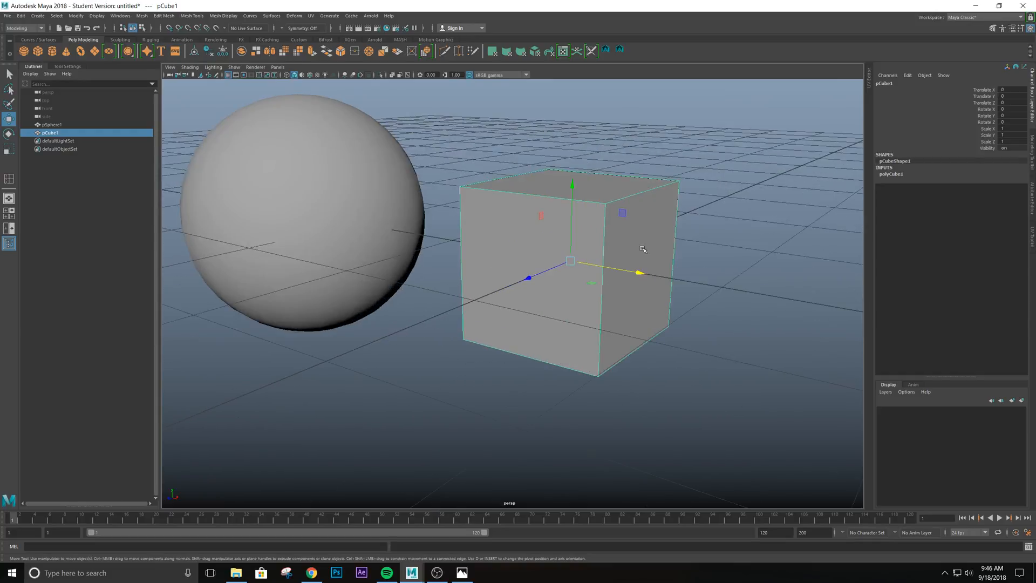
alt+middle_drag(643, 249, 625, 272)
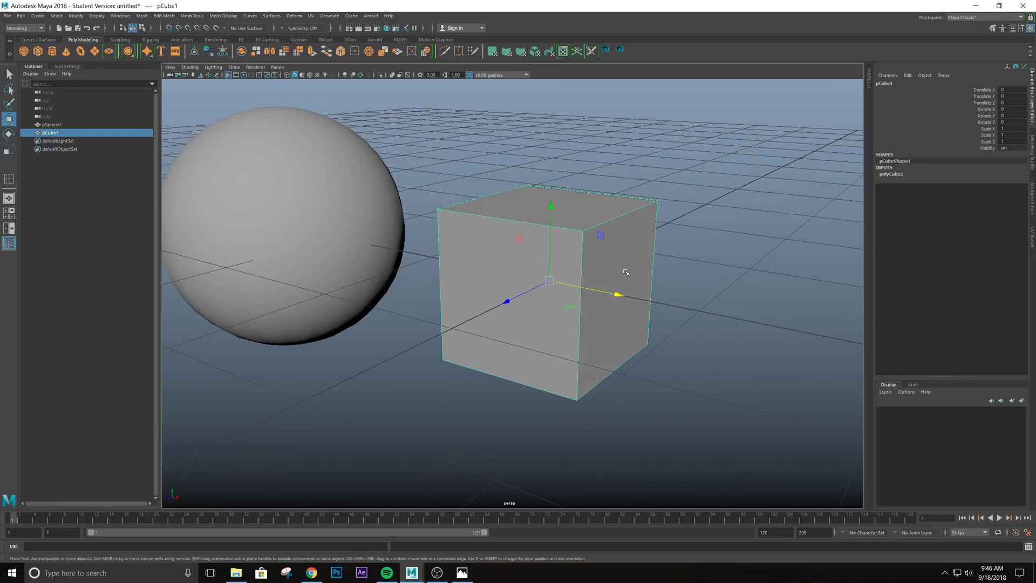
- Toggle the cube's smooth preview on and off repeatedly and compare its unsmoothed shape with the sphere
key(3)
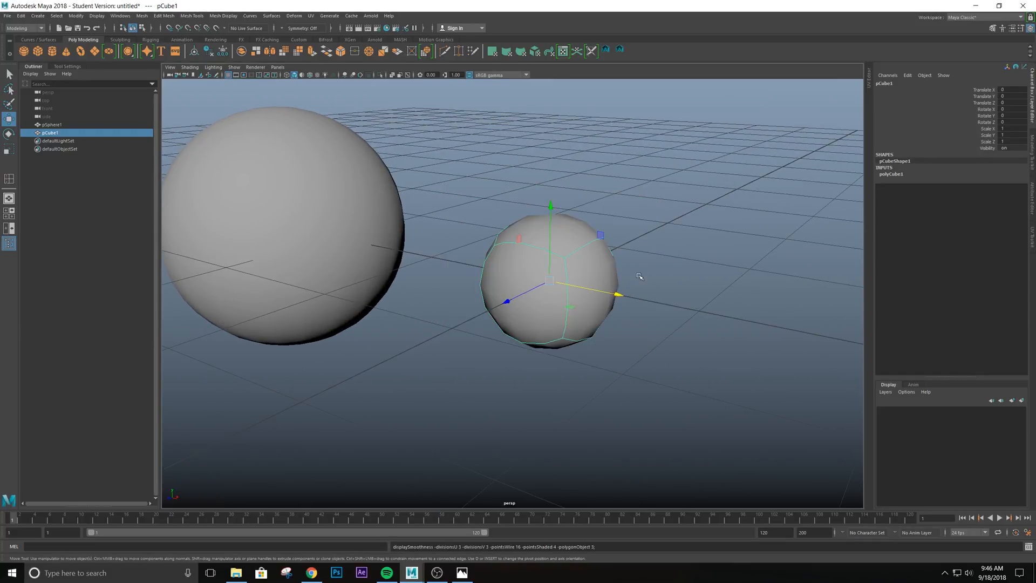
key(1)
scroll(639, 276, down, 2)
scroll(640, 276, up, 3)
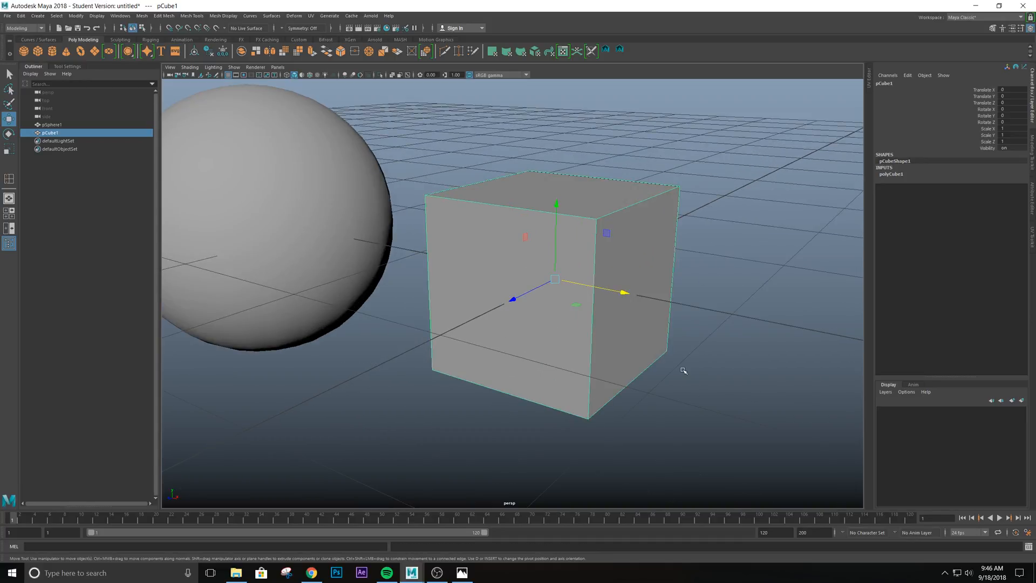
key(3)
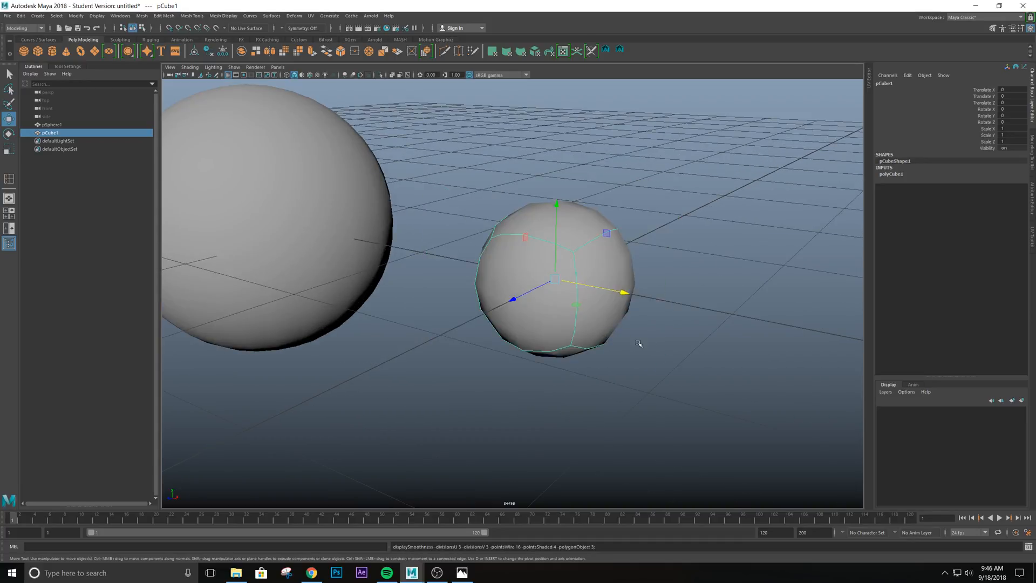
key(1)
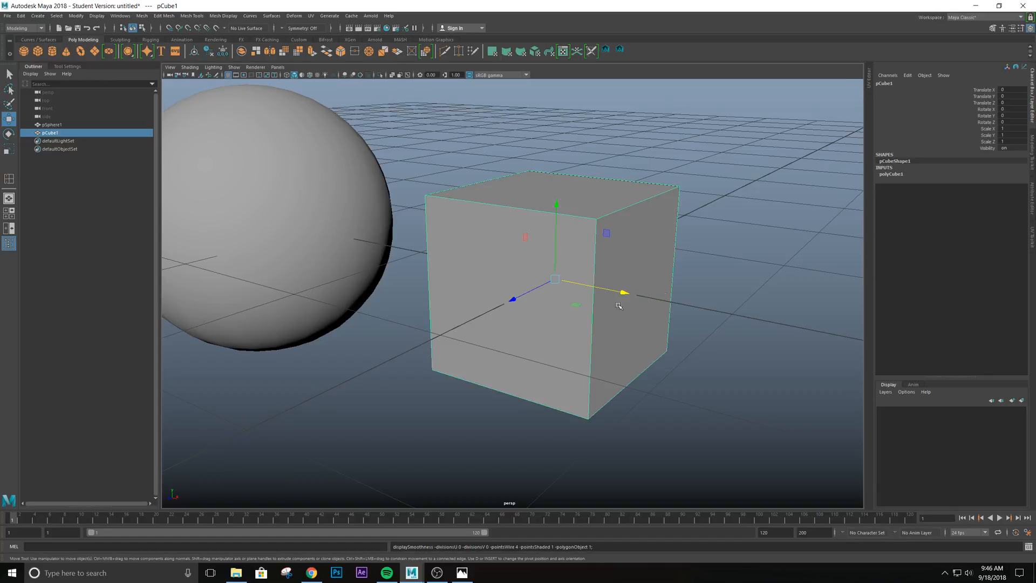
key(3)
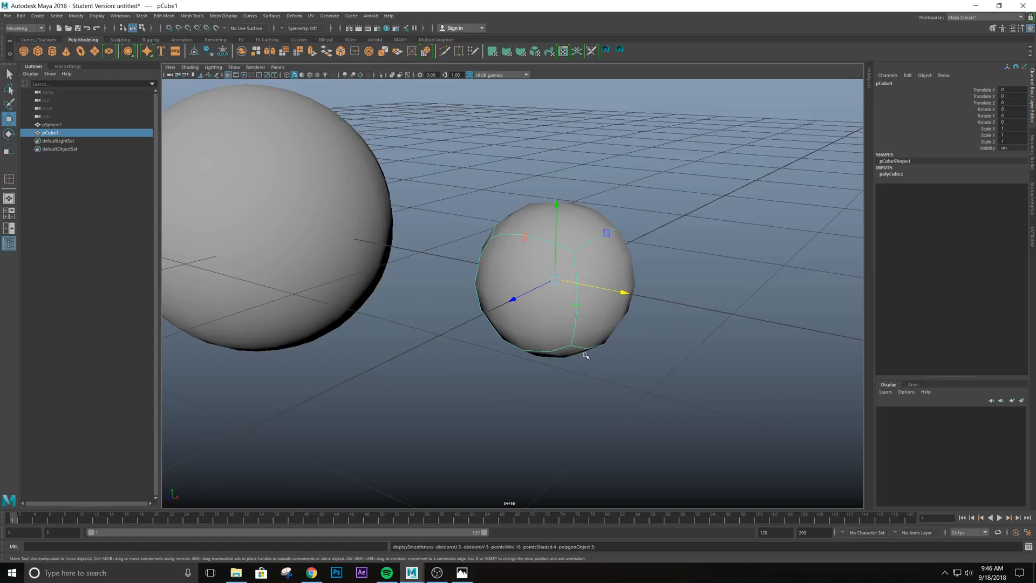
key(1)
alt+drag(630, 276, 459, 345)
scroll(594, 300, down, 2)
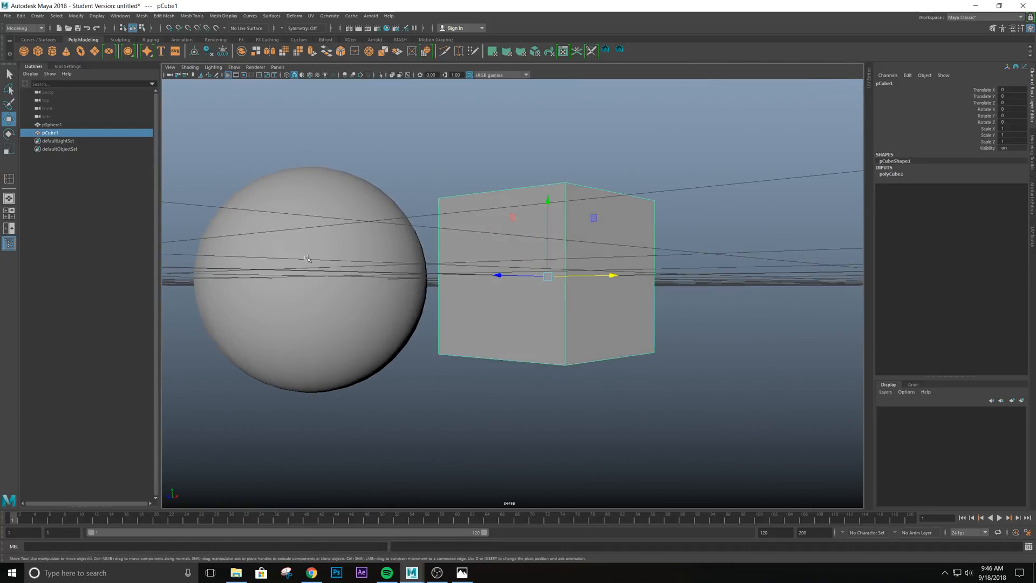
mouse_move(536, 285)
alt+mouse_down()
mouse_move(537, 323)
mouse_move(537, 295)
alt+mouse_up()
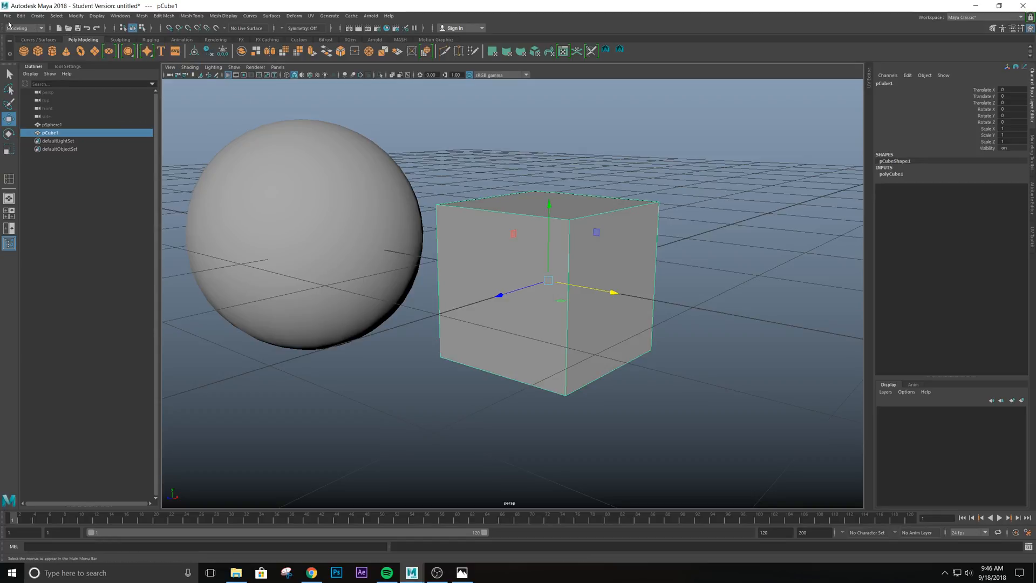
- Apply the mesh Smooth operation to the cube and inspect the resulting geometry
click(142, 16)
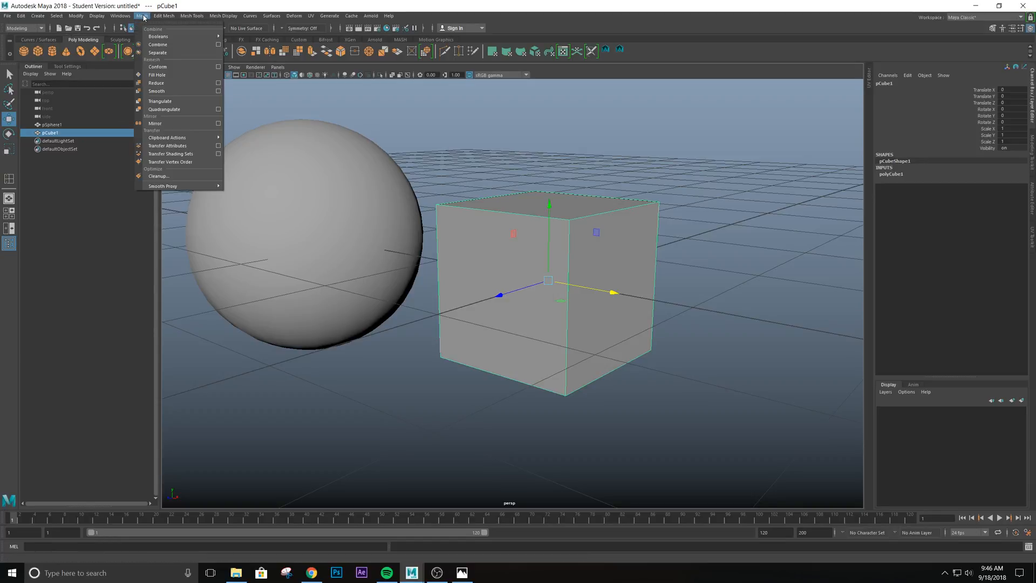
click(157, 91)
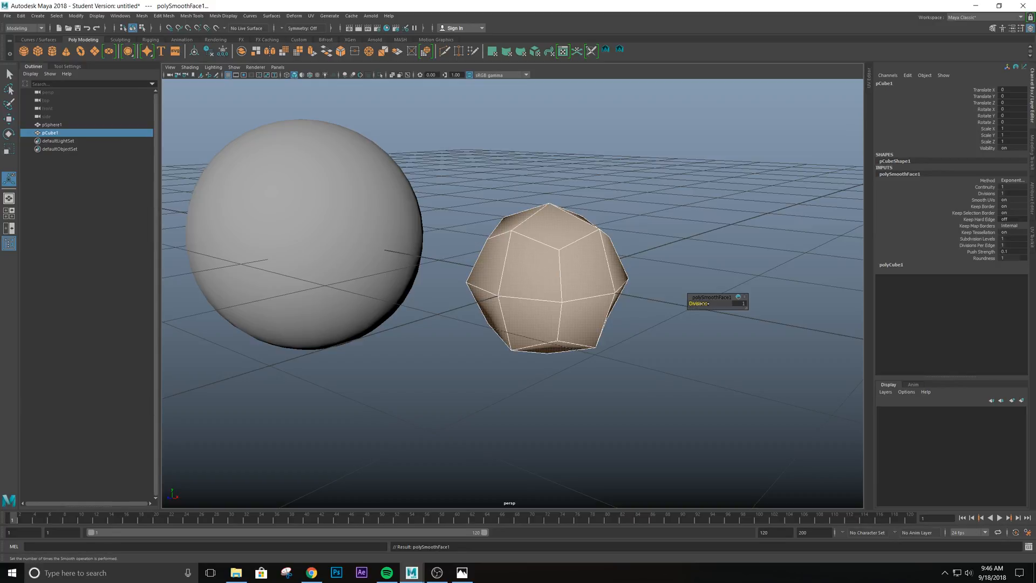
mouse_move(523, 292)
alt+right_down()
mouse_move(504, 292)
mouse_move(537, 292)
alt+right_up()
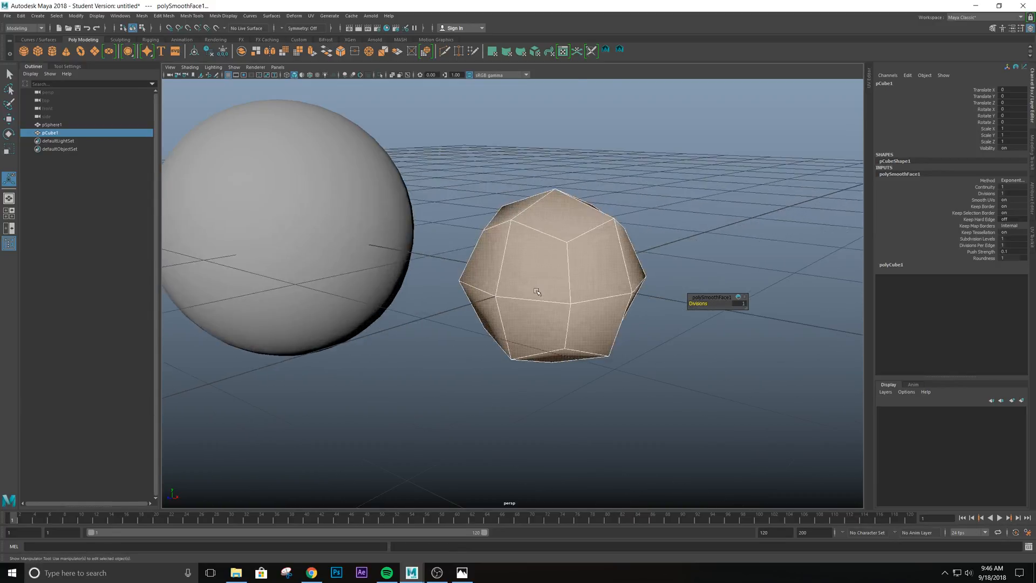
alt+drag(461, 248, 548, 250)
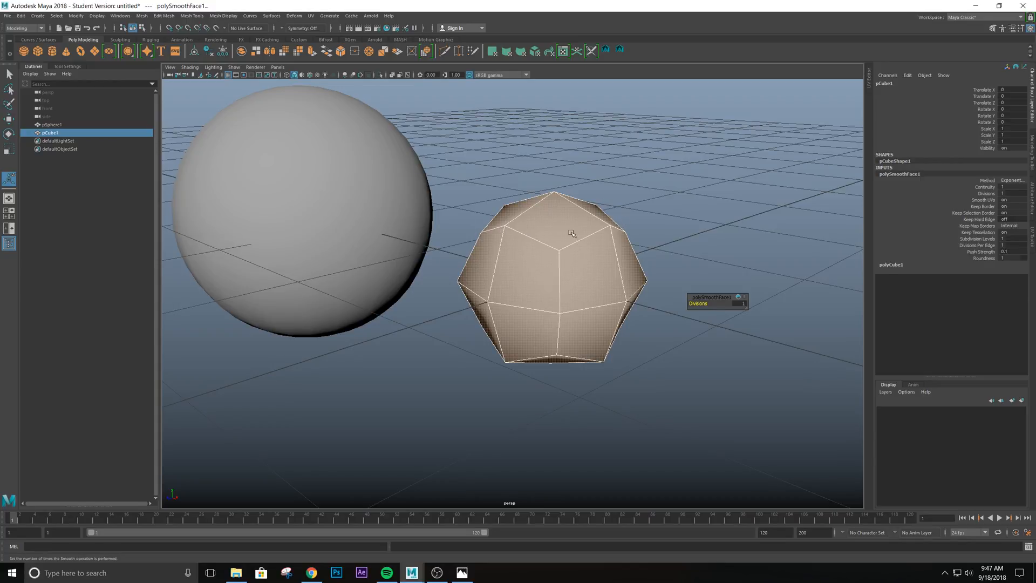
mouse_move(477, 221)
alt+mouse_down()
mouse_move(496, 221)
mouse_move(468, 220)
mouse_move(492, 220)
alt+mouse_up()
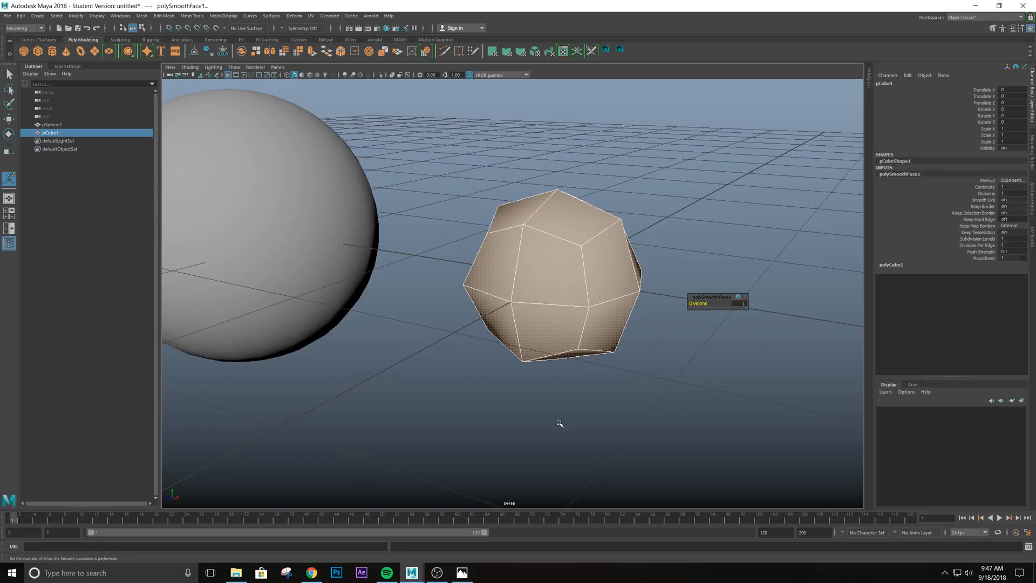
alt+drag(564, 343, 496, 284)
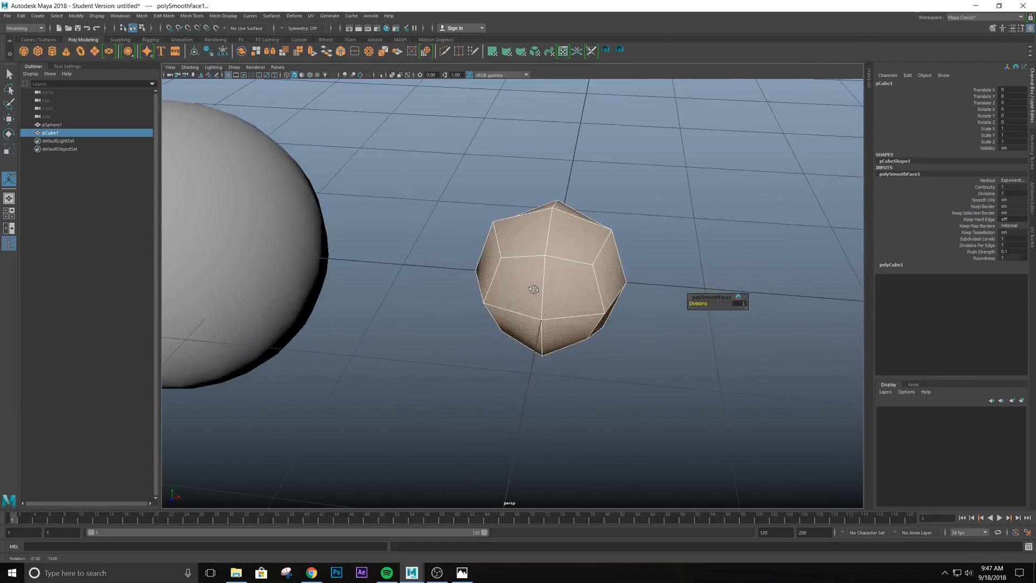
- Set the cube's smoothing divisions to 2 and inspect the resulting quad sphere
click(741, 304)
text(2)
key(Return)
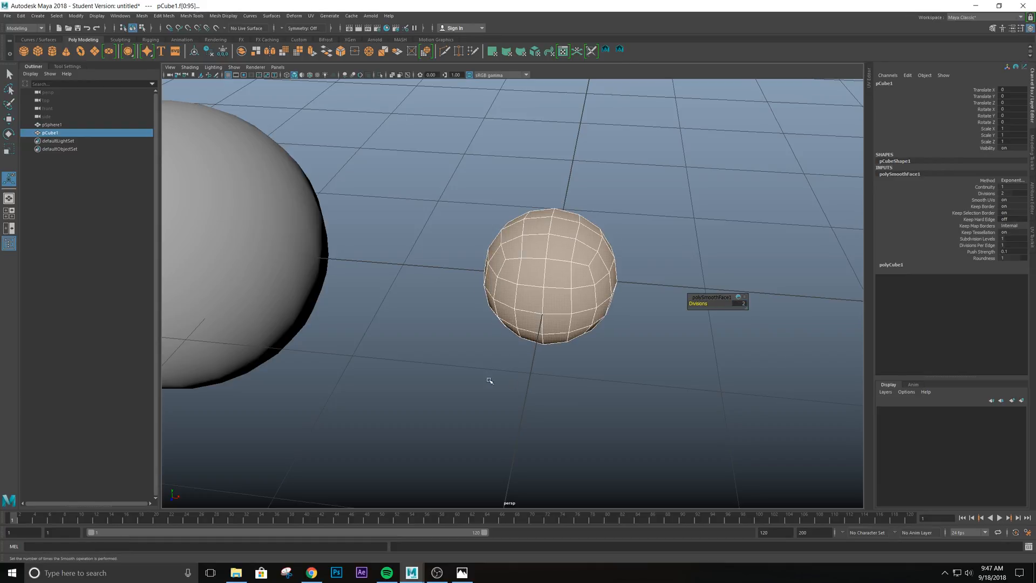
alt+drag(485, 377, 712, 319)
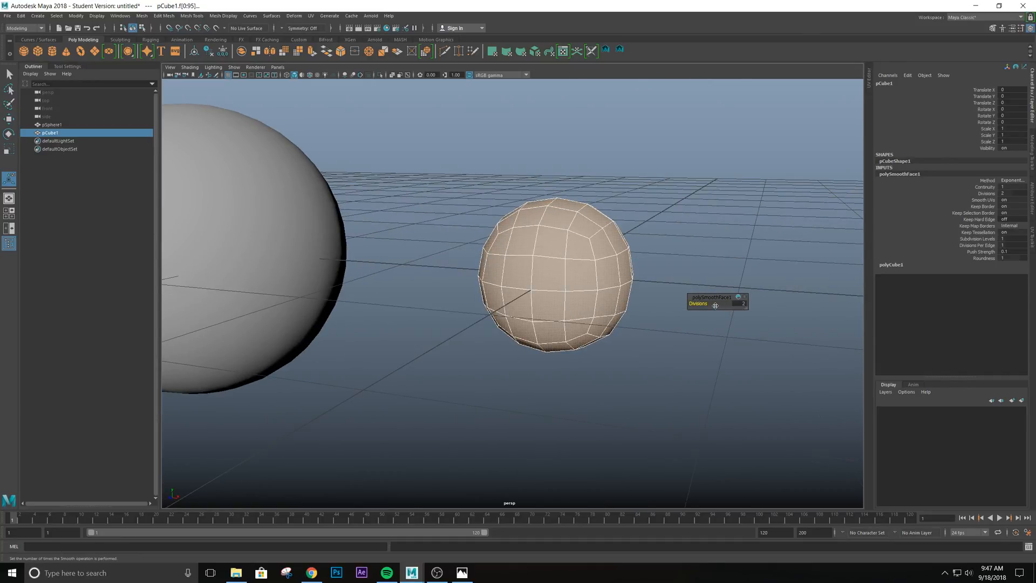
alt+drag(605, 342, 649, 308)
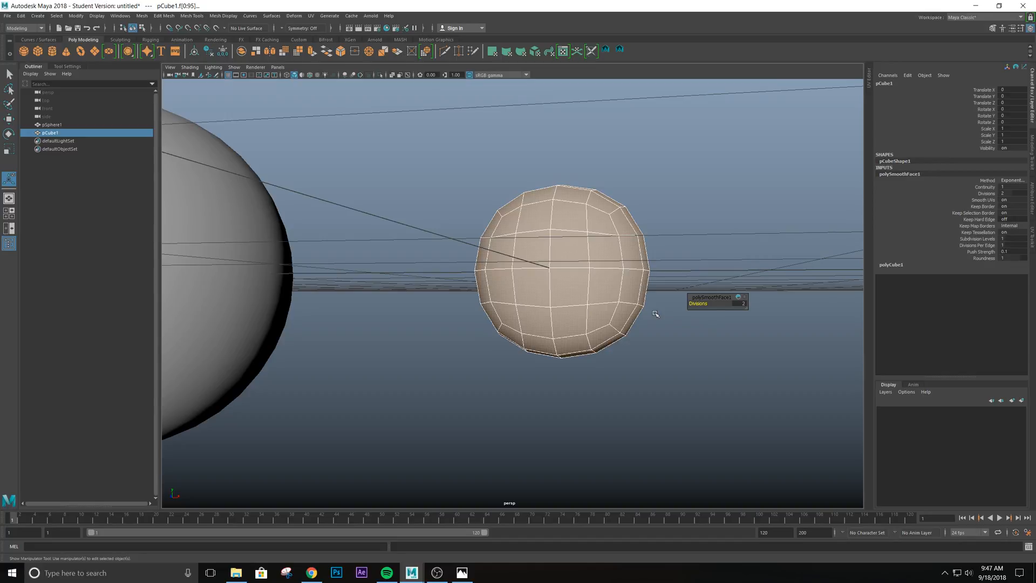
alt+drag(580, 250, 587, 251)
scroll(587, 251, down, 2)
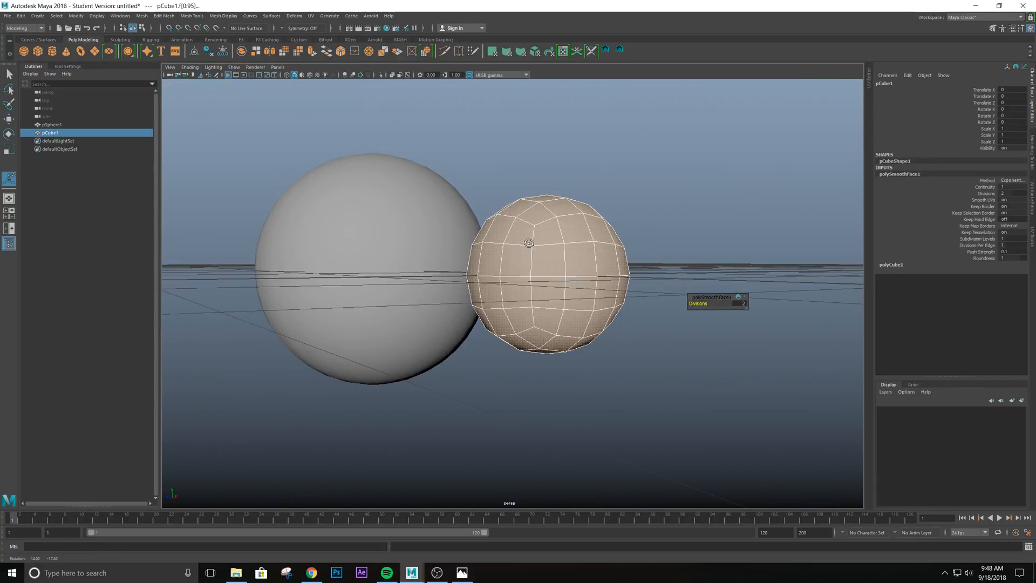
- Return the smoothed cube to object mode, turn on its smooth mesh preview, and inspect its quad layout from several angles
mouse_move(529, 243)
alt+mouse_down()
mouse_move(589, 263)
mouse_move(530, 242)
alt+mouse_up()
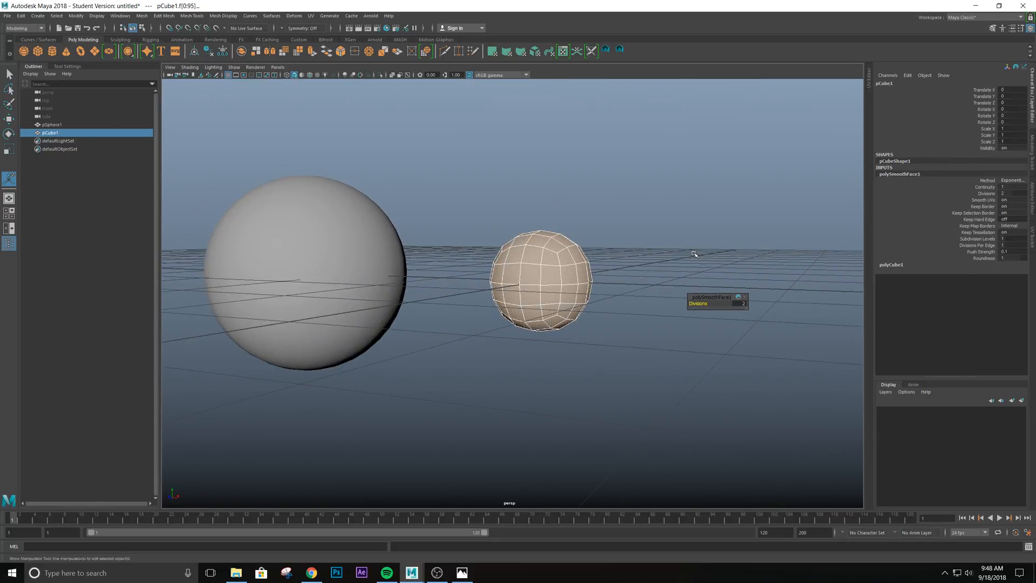
key(F8)
alt+drag(726, 322, 680, 270)
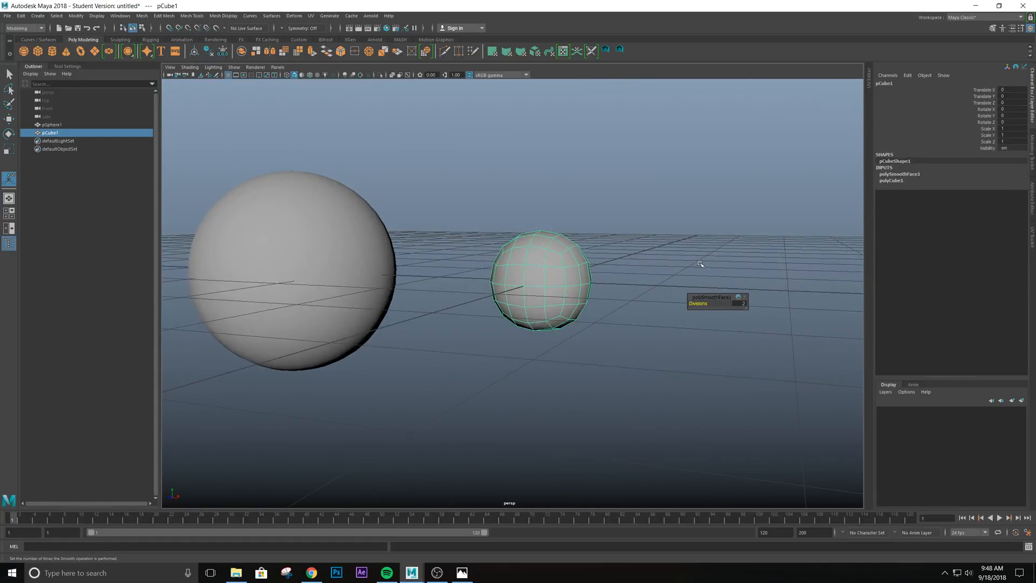
scroll(700, 264, up, 5)
key(3)
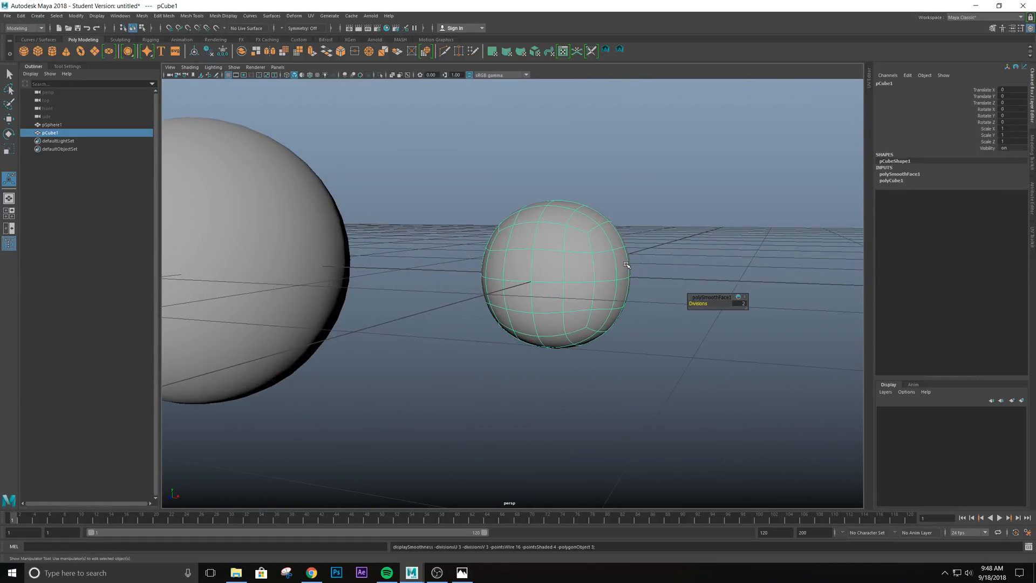
alt+drag(611, 230, 575, 202)
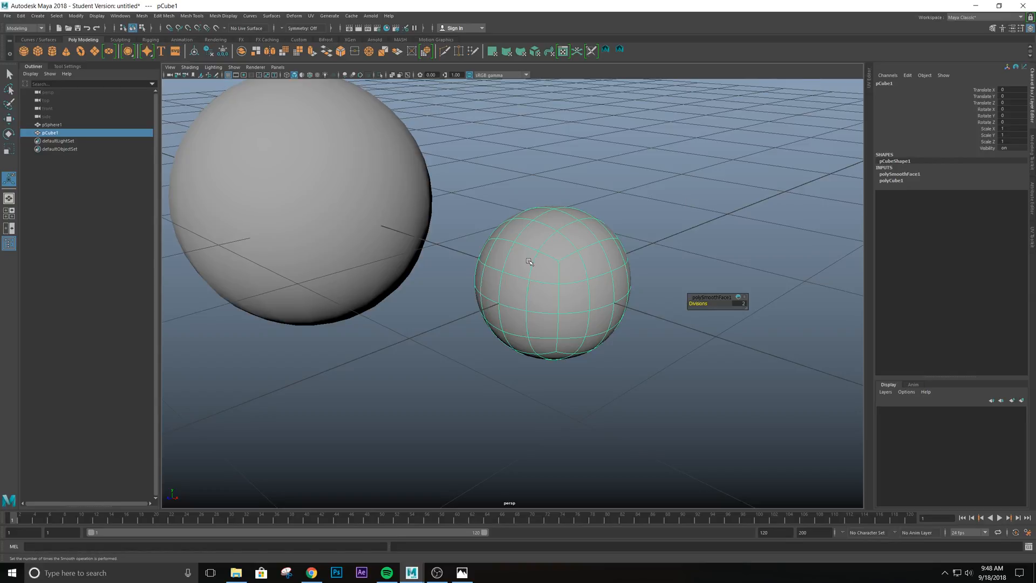
mouse_move(452, 204)
alt+mouse_down()
mouse_move(473, 236)
mouse_move(468, 215)
alt+mouse_up()
- Scale the smoothed cube uniformly to about 2.151 so it is close in size to the neighbouring sphere
key(r)
scroll(555, 283, down, 3)
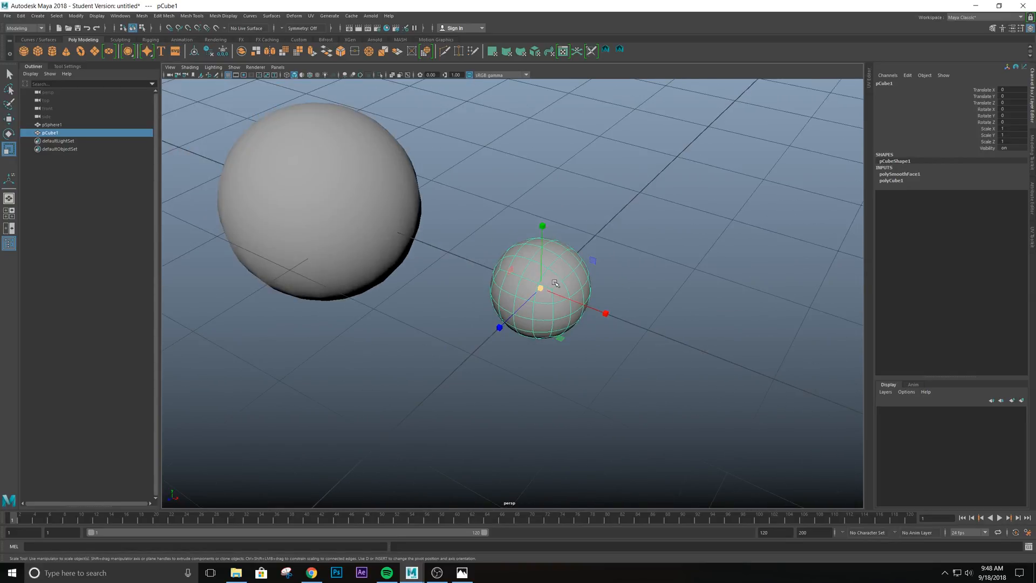
drag(547, 291, 406, 241)
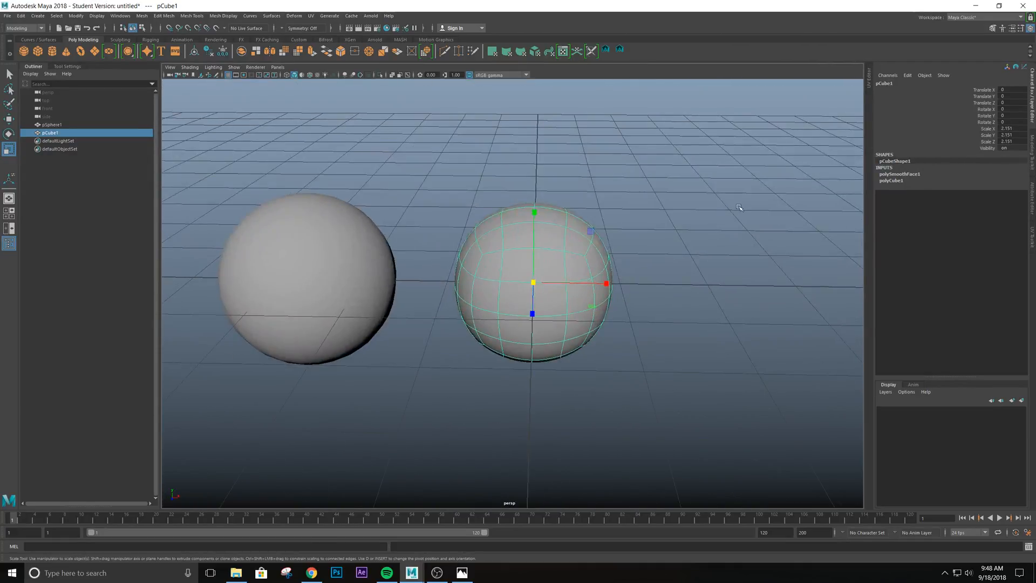
click(740, 208)
alt+drag(590, 251, 491, 285)
- Insert edge loops in both directions around the smoothed cube with the Insert Edge Loop tool and examine the edge flow
click(551, 283)
scroll(550, 286, down, 4)
scroll(550, 287, up, 4)
shift+right_drag(558, 240, 516, 250)
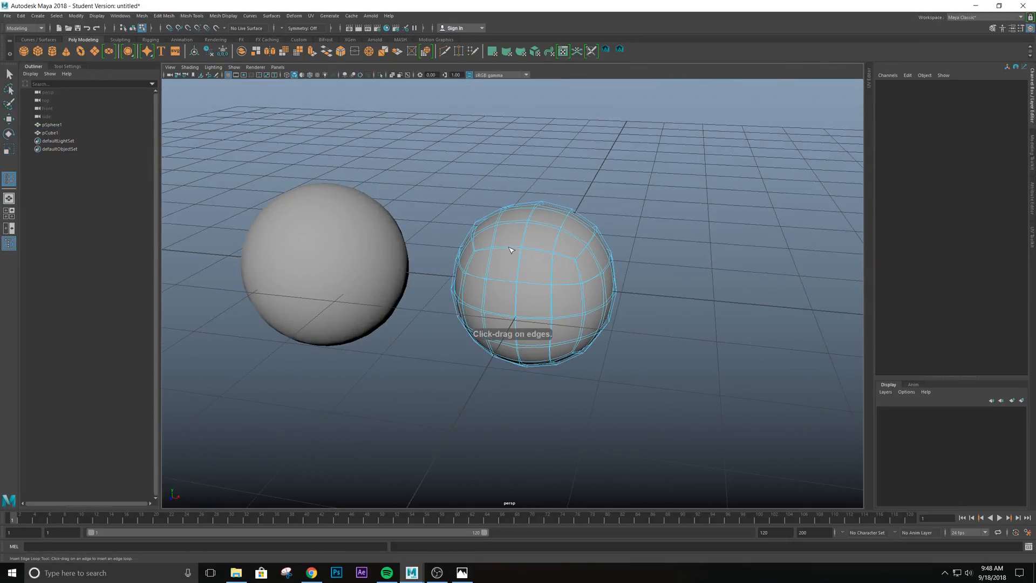
click(511, 250)
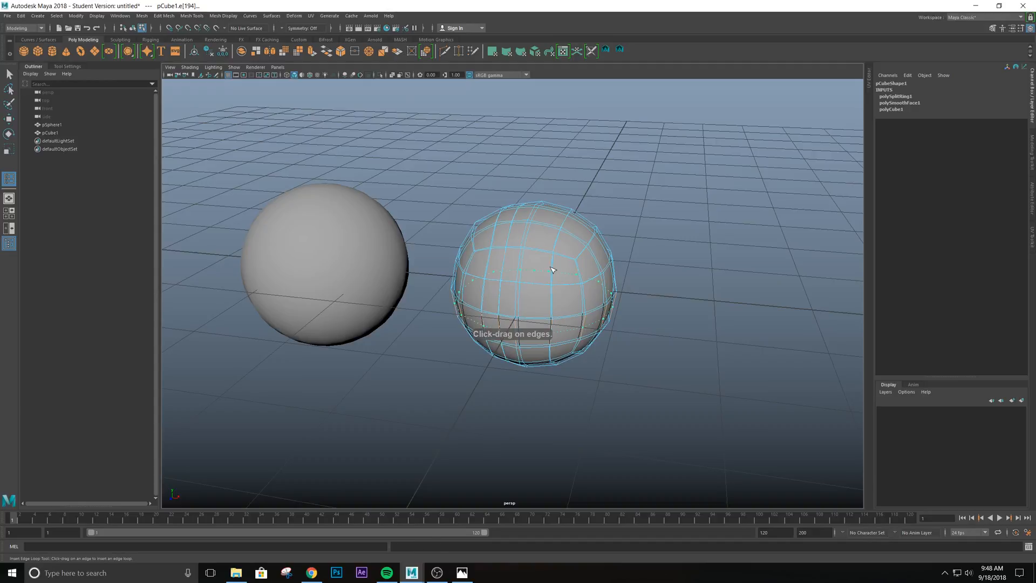
click(603, 318)
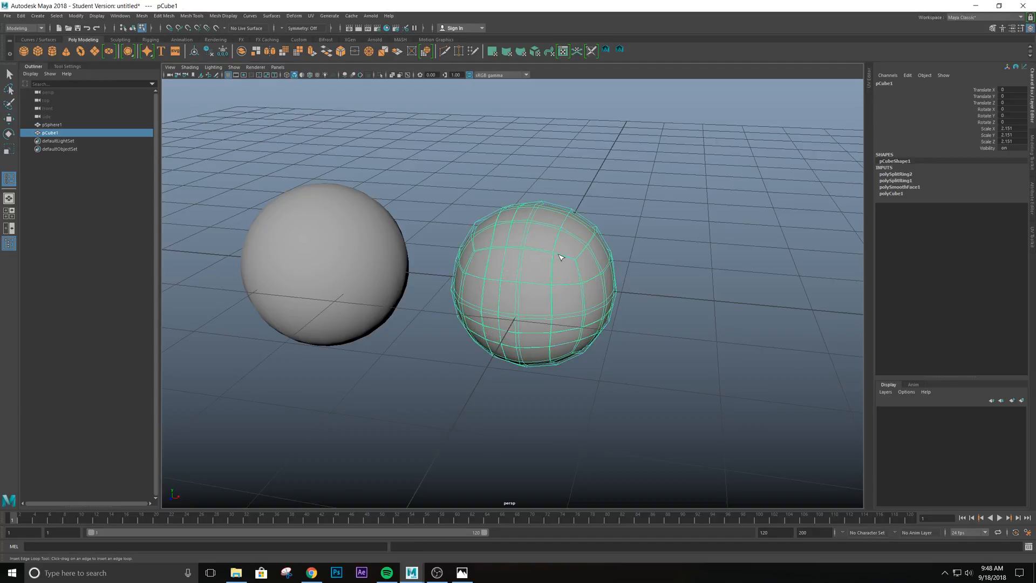
click(562, 254)
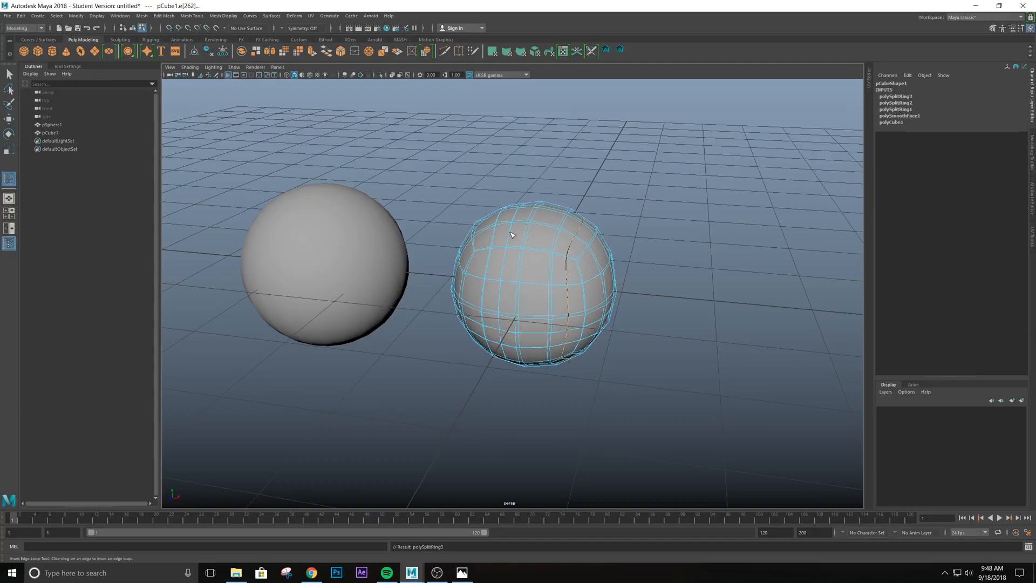
alt+drag(512, 235, 505, 213)
alt+drag(272, 261, 435, 240)
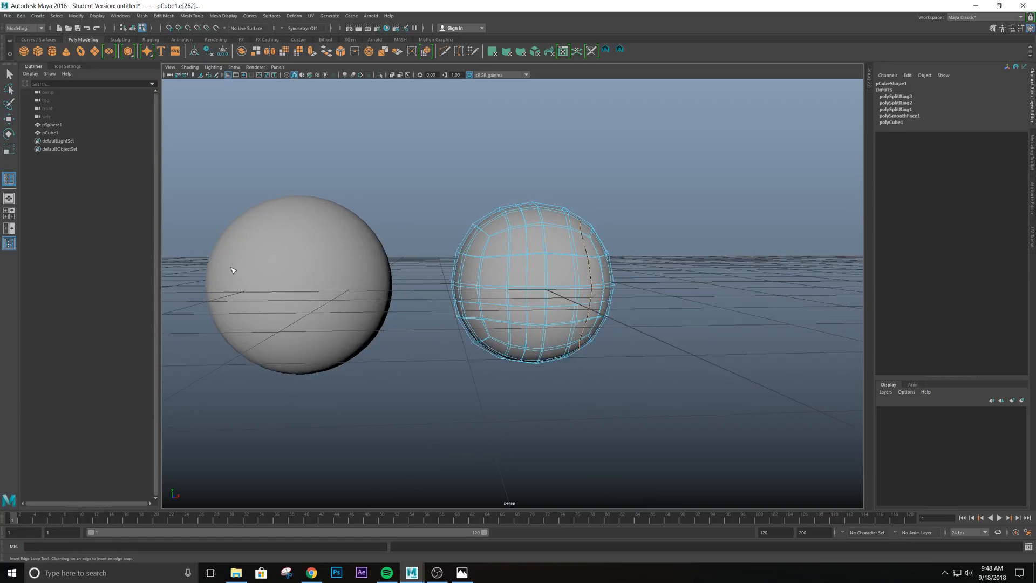
alt+drag(507, 252, 585, 267)
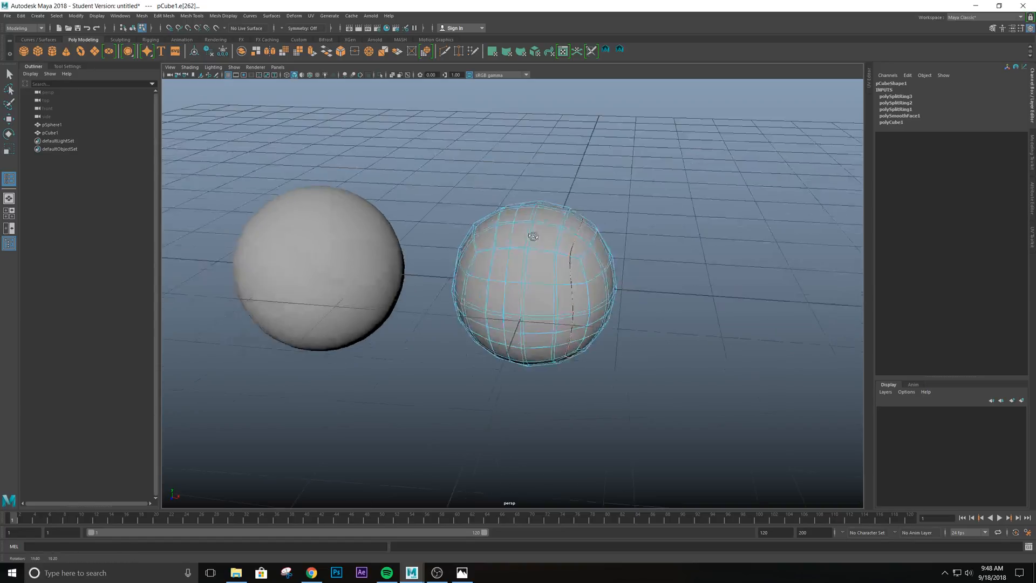
click(586, 270)
- Undo the inserted edge loops, leave the Insert Edge Loop tool, and select the smoothed cube in object mode
key(ctrl+z)
key(ctrl+z)
key(ctrl+z)
key(ctrl+z)
key(ctrl+z)
key(ctrl+z)
key(ctrl+z)
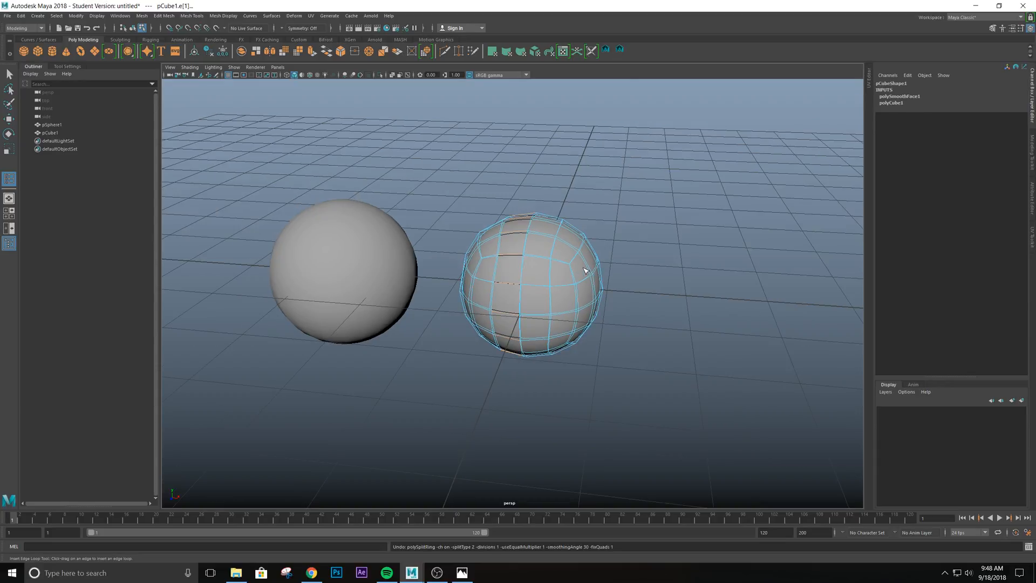
key(q)
right_drag(550, 282, 575, 271)
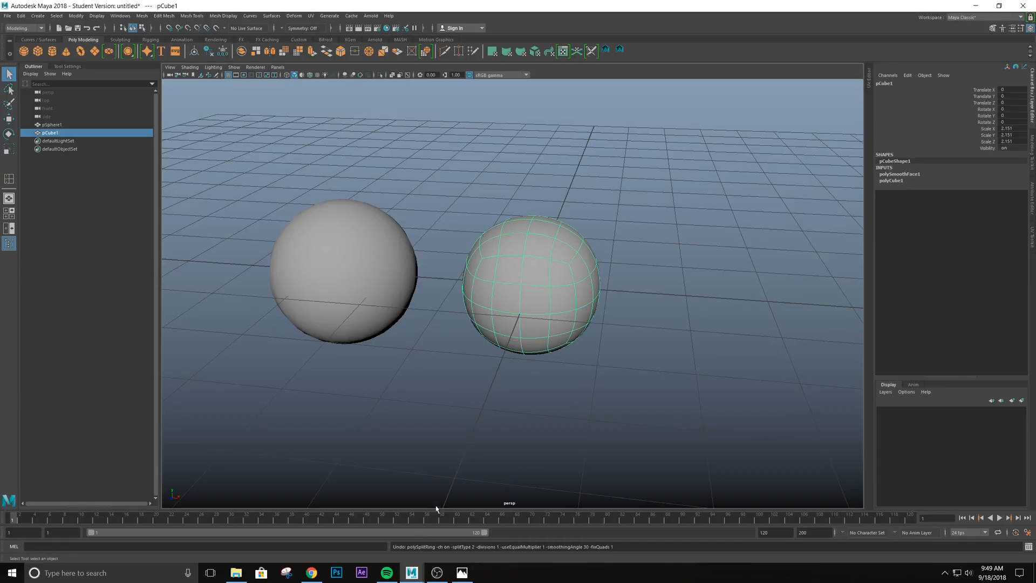